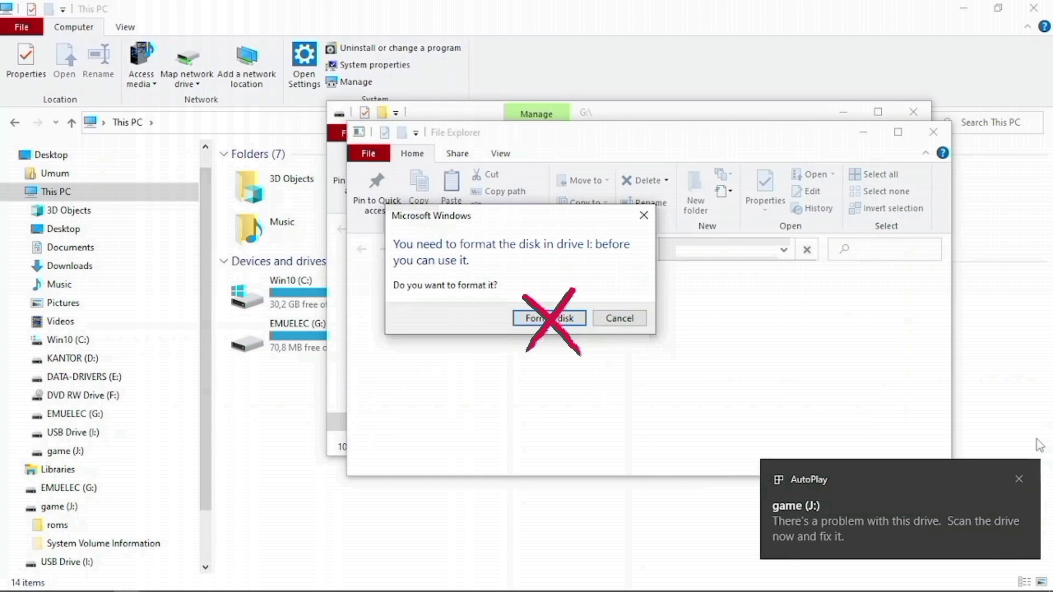
Dismiss the AutoPlay notification, cancel formatting drive I:, and close the extra drive windows that opened for the card
left_click(1018, 477)
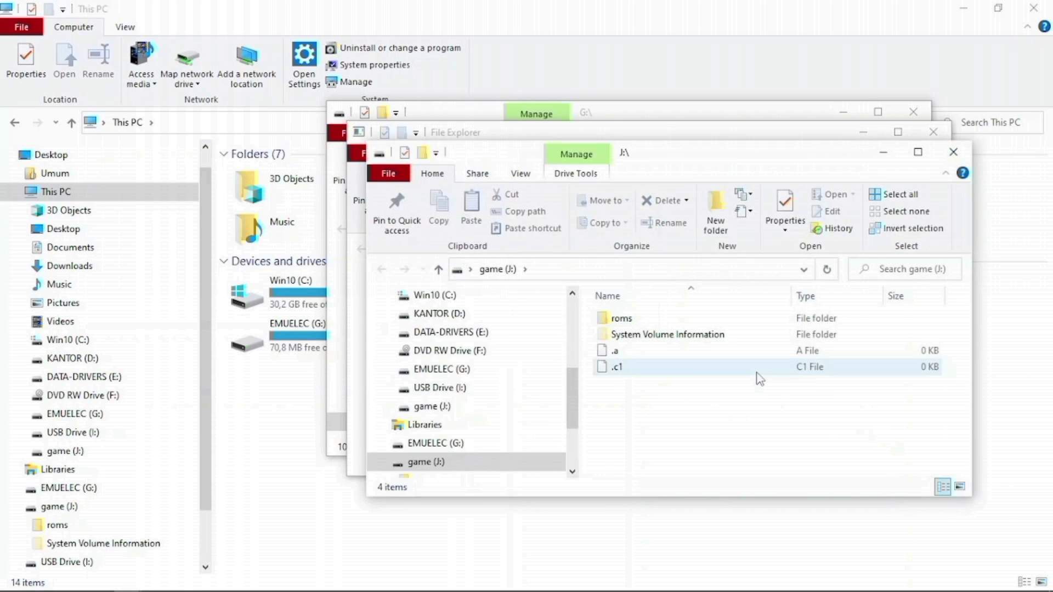
left_click(953, 158)
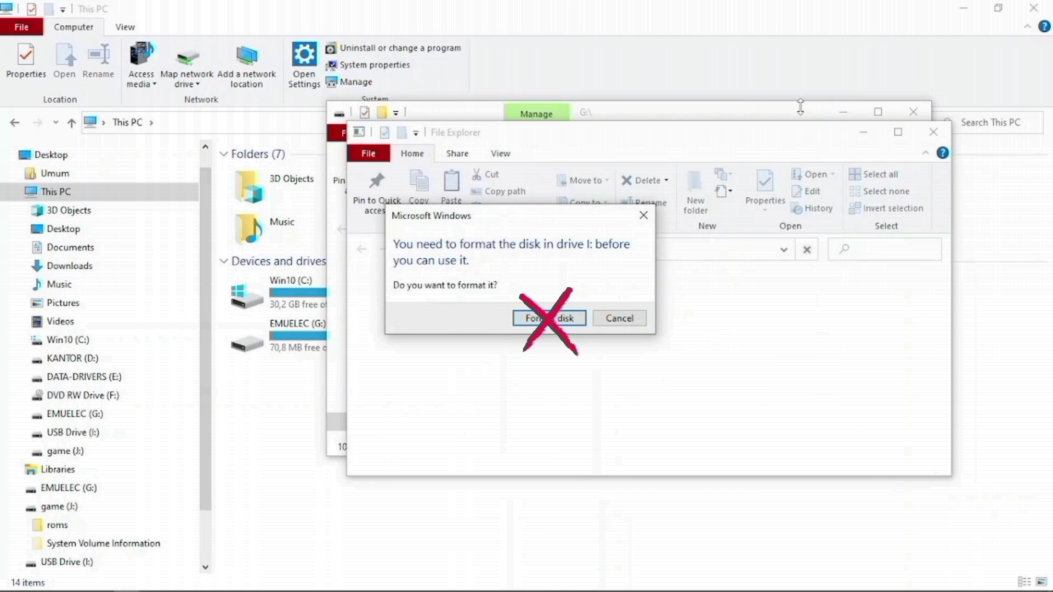
left_click(632, 324)
left_click(701, 328)
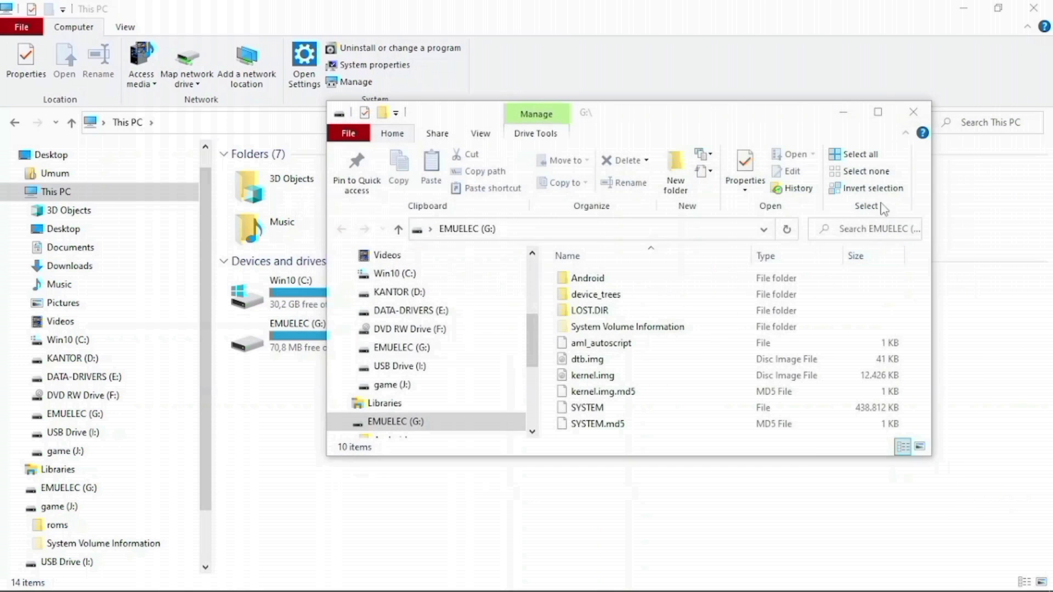
left_click(915, 113)
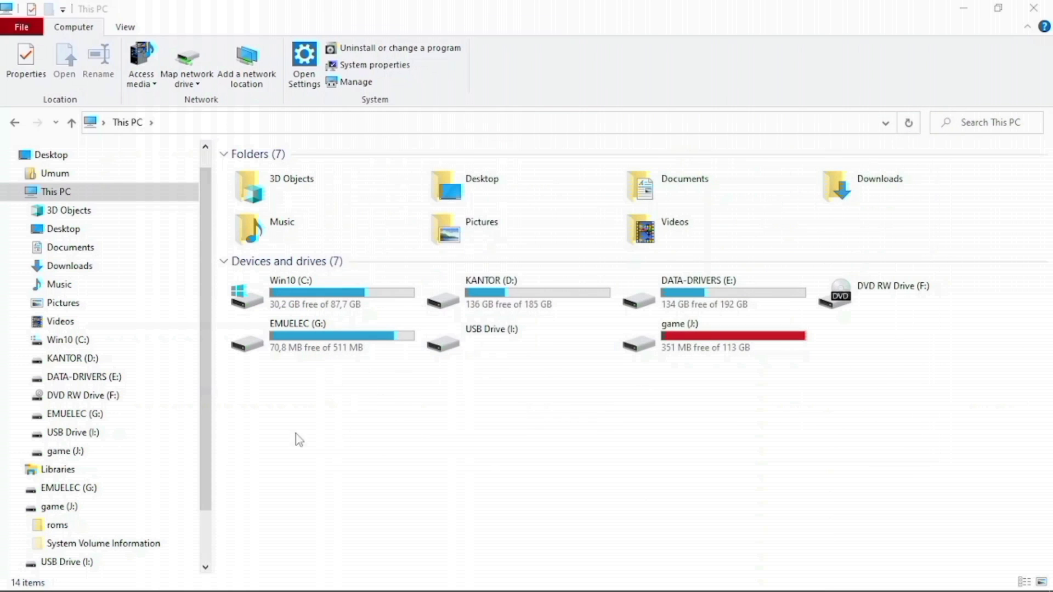
Extract imageusb.zip on DATA-DRIVERS (E:) into its own imageusb folder and refresh the file list
scroll(202, 501, "down", 2)
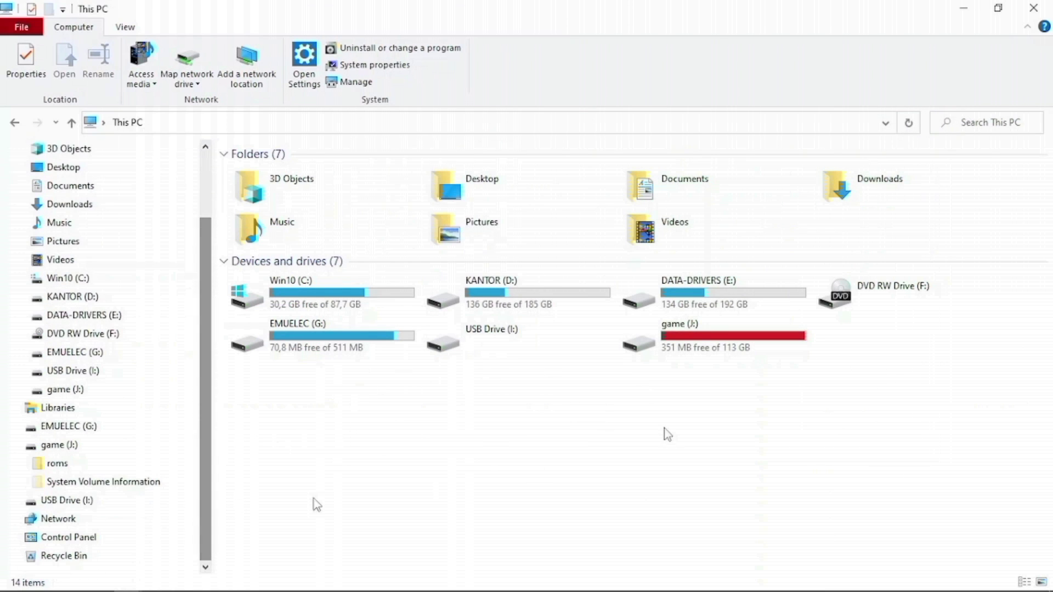
double_click(699, 291)
right_click(286, 400)
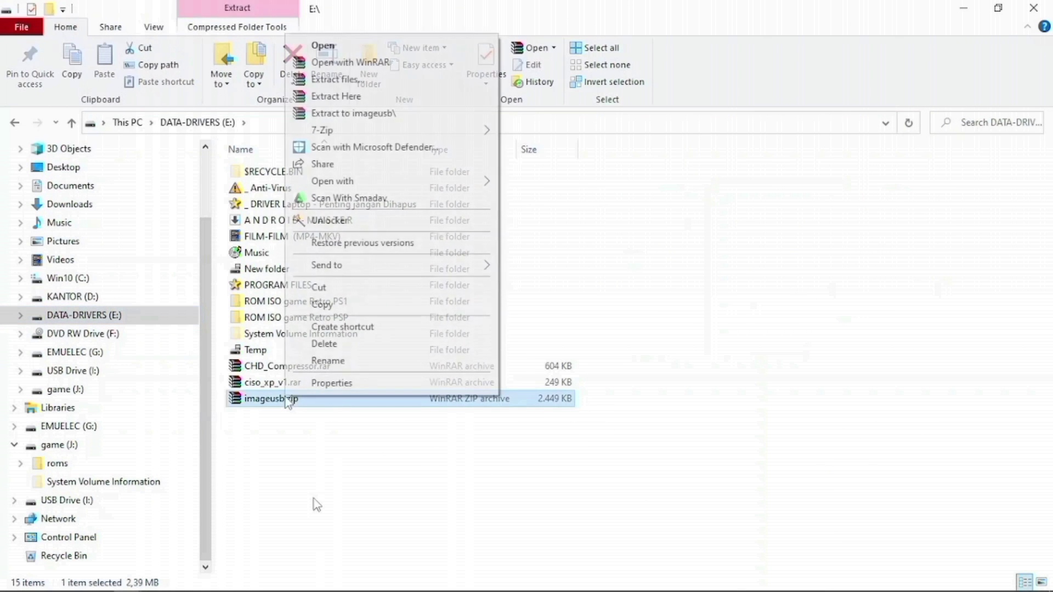
left_click(351, 114)
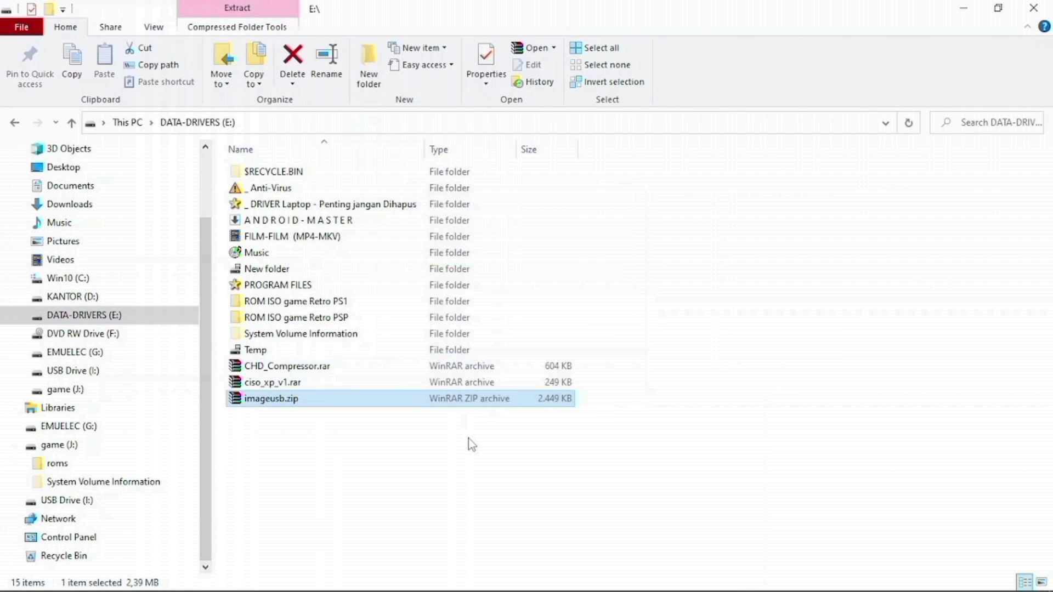
right_click(350, 487)
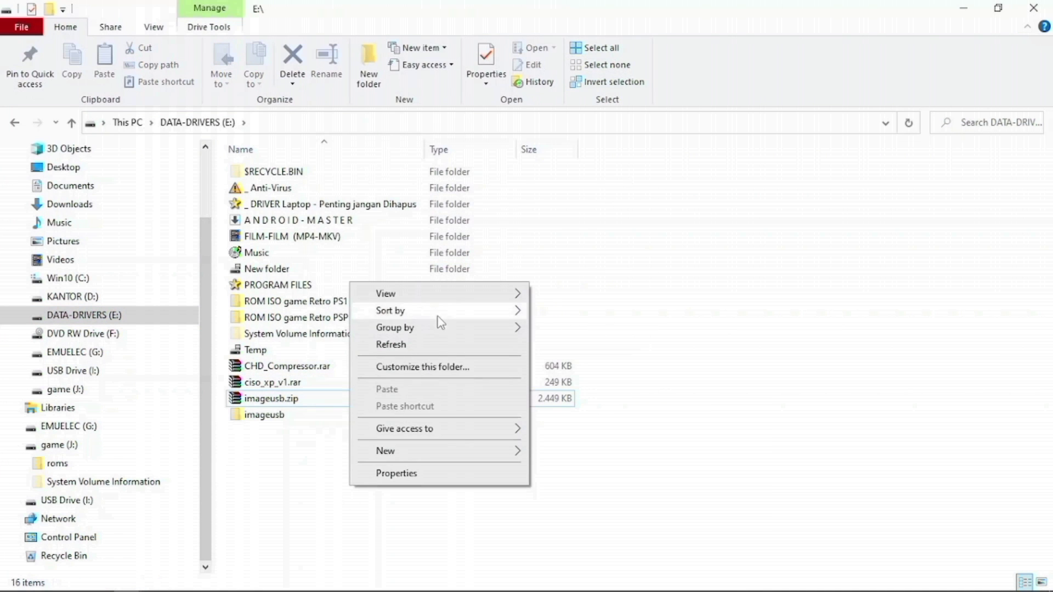
left_click(428, 345)
Launch imageUSB.exe from the imageusb folder, select the 119.01 GB Mass Storage Device and choose Create image from USB drive
double_click(266, 254)
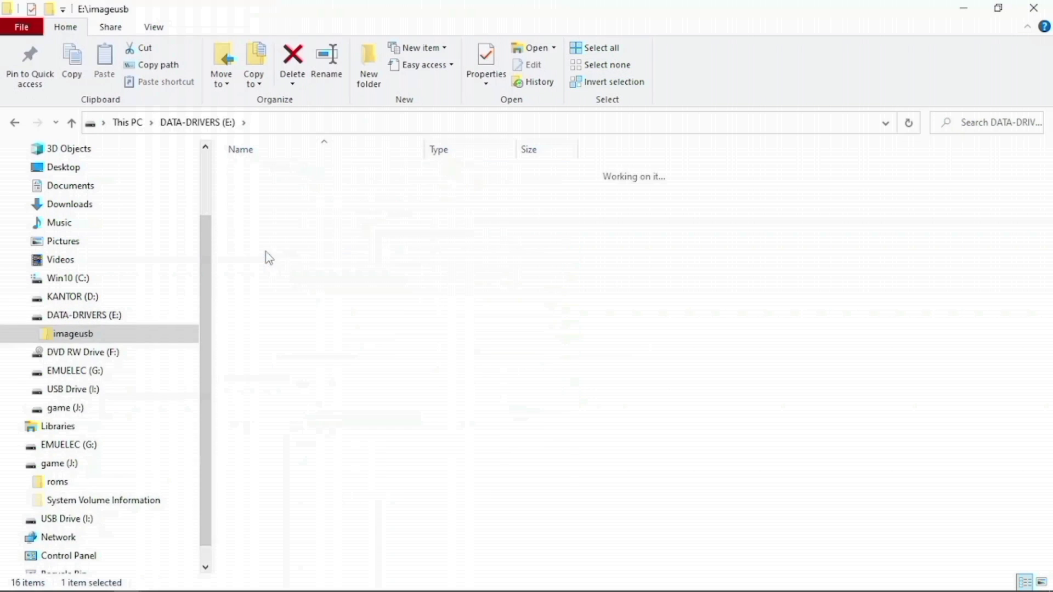
double_click(277, 221)
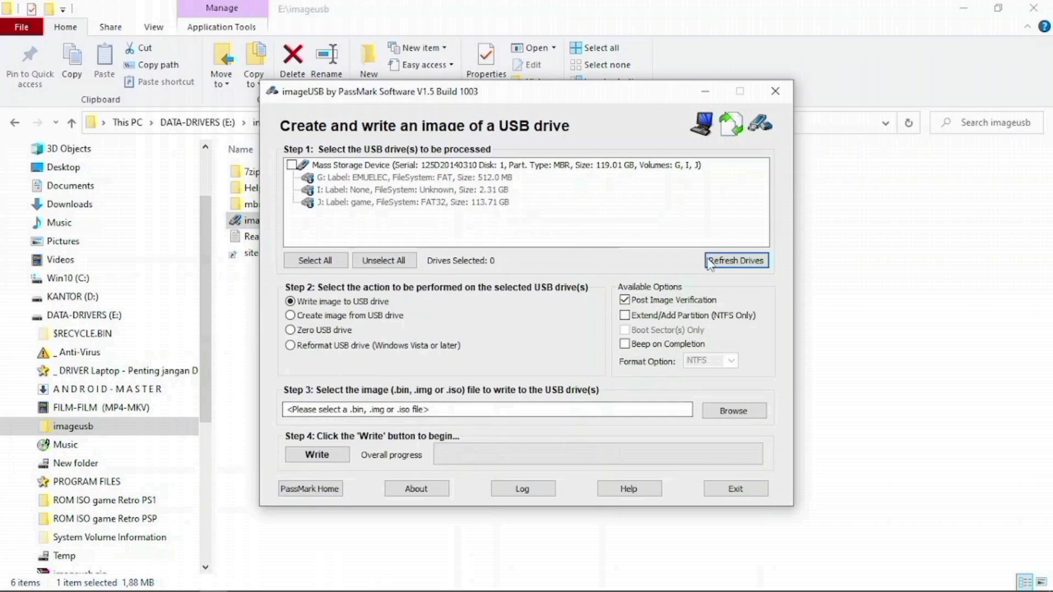
left_click(292, 165)
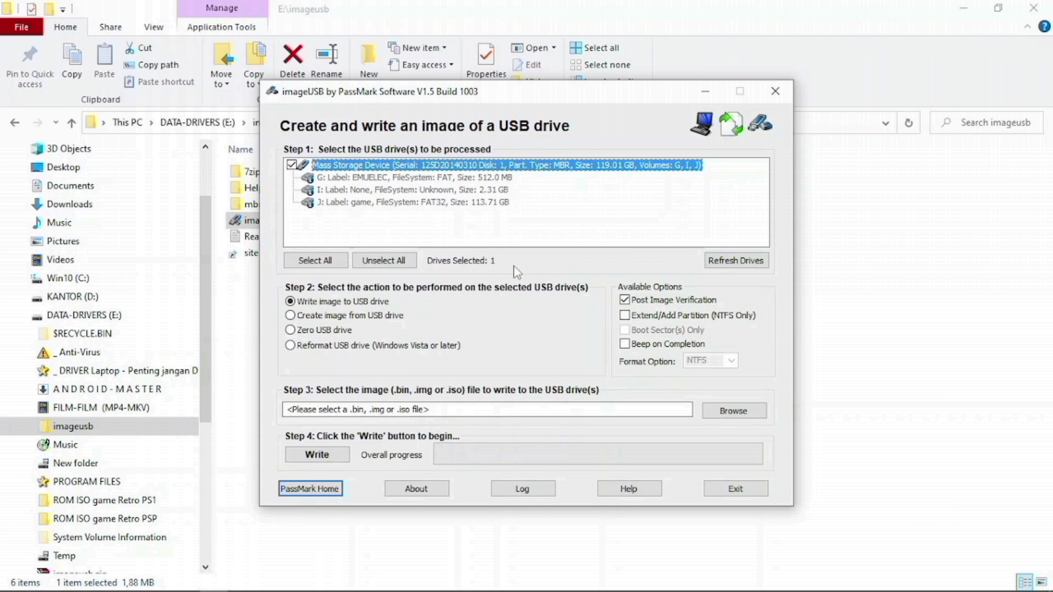
left_click(325, 316)
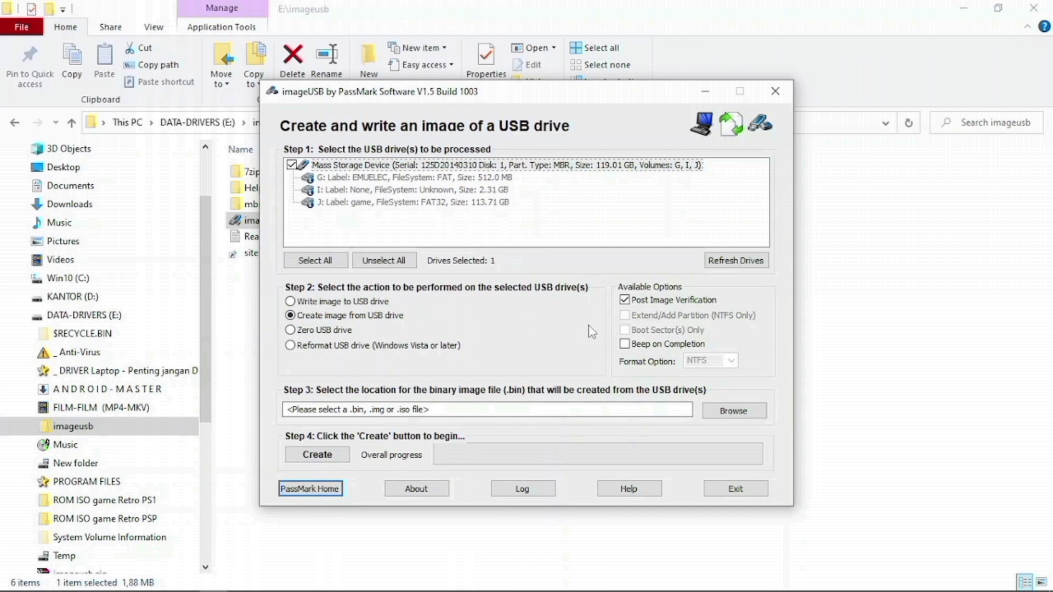
Set the image destination to a bin file named backup_microsd_gamestickgen2 on DATA-DRIVERS (E:)
left_click(722, 416)
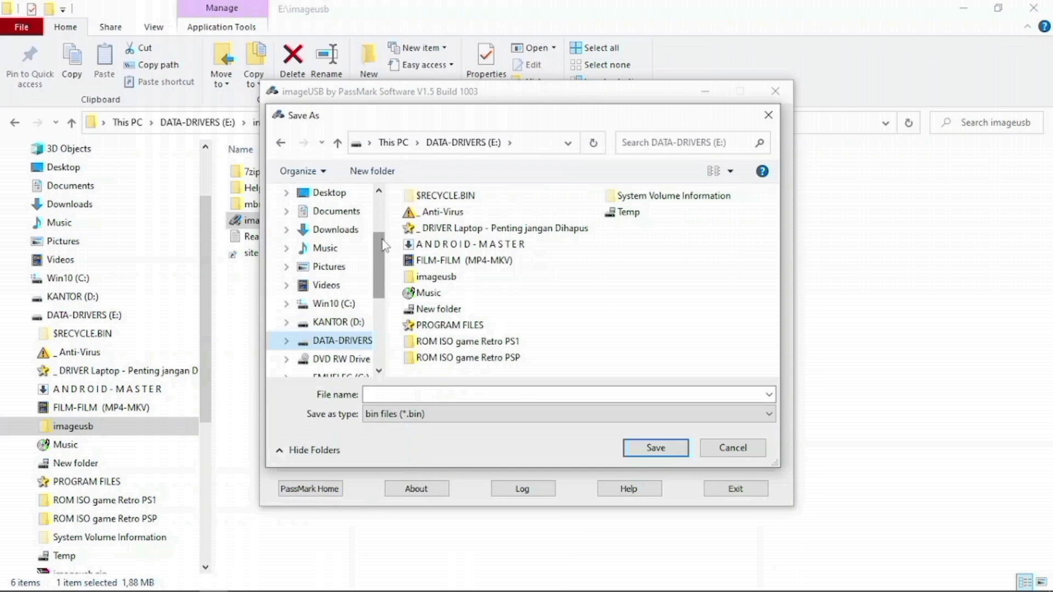
left_click(456, 390)
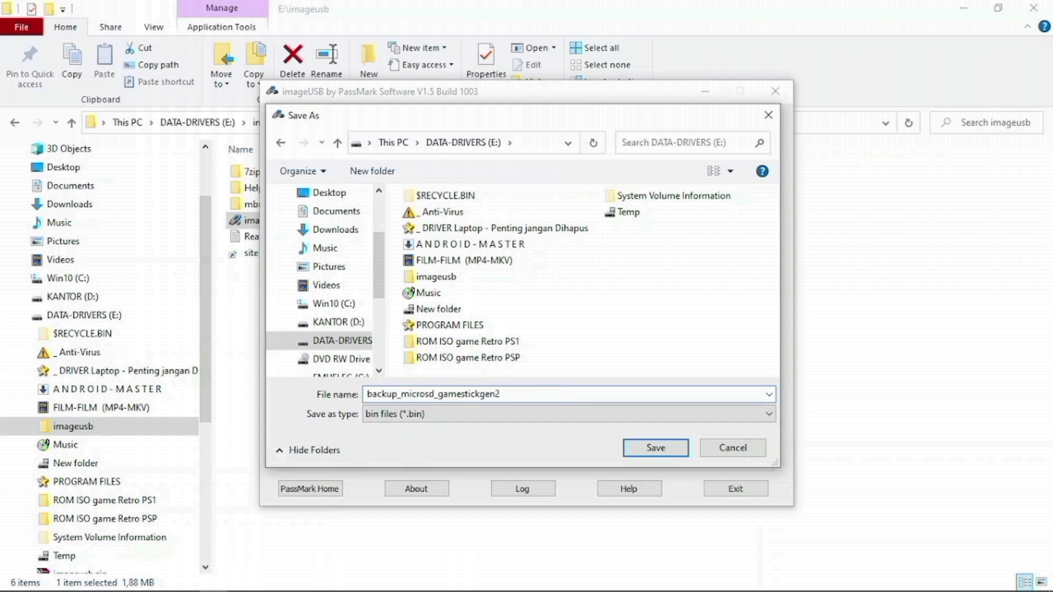
left_click(656, 448)
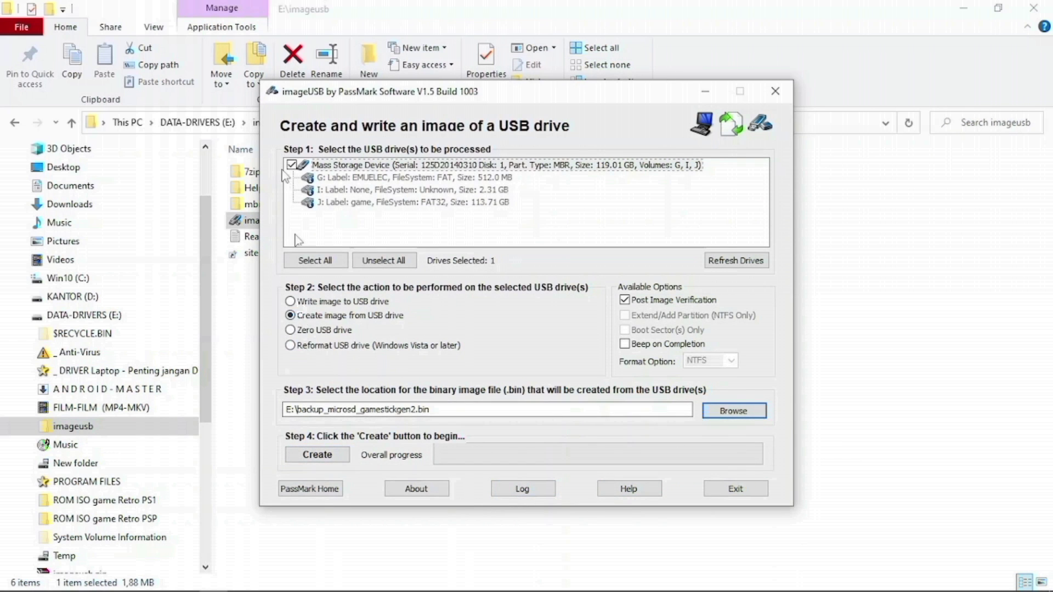
Create the image of the selected drive, confirming the source and destination, and exit imageUSB once imaging finishes
left_click(334, 456)
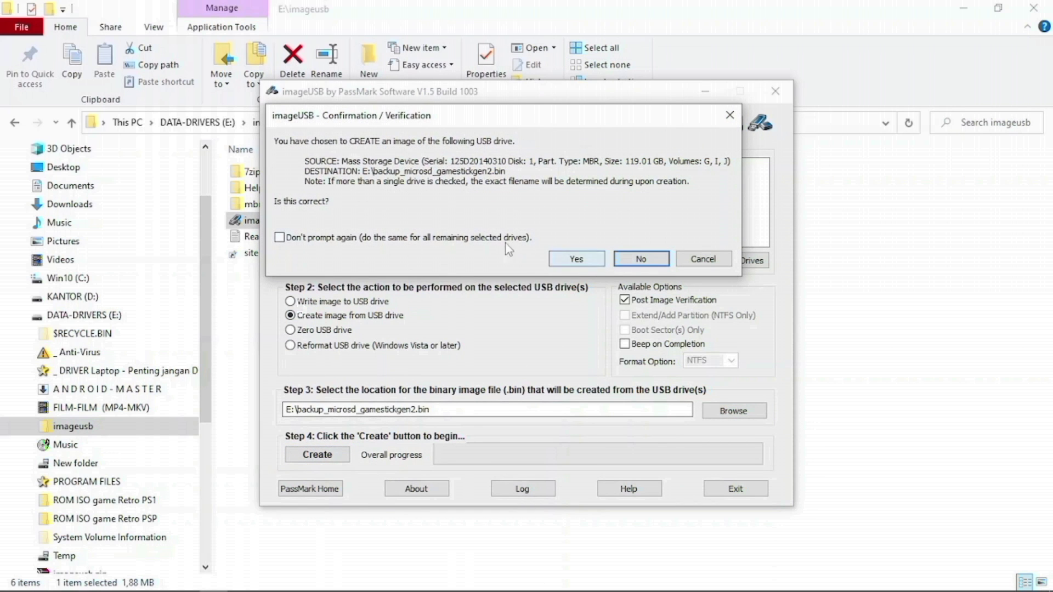
left_click(575, 259)
left_click(573, 366)
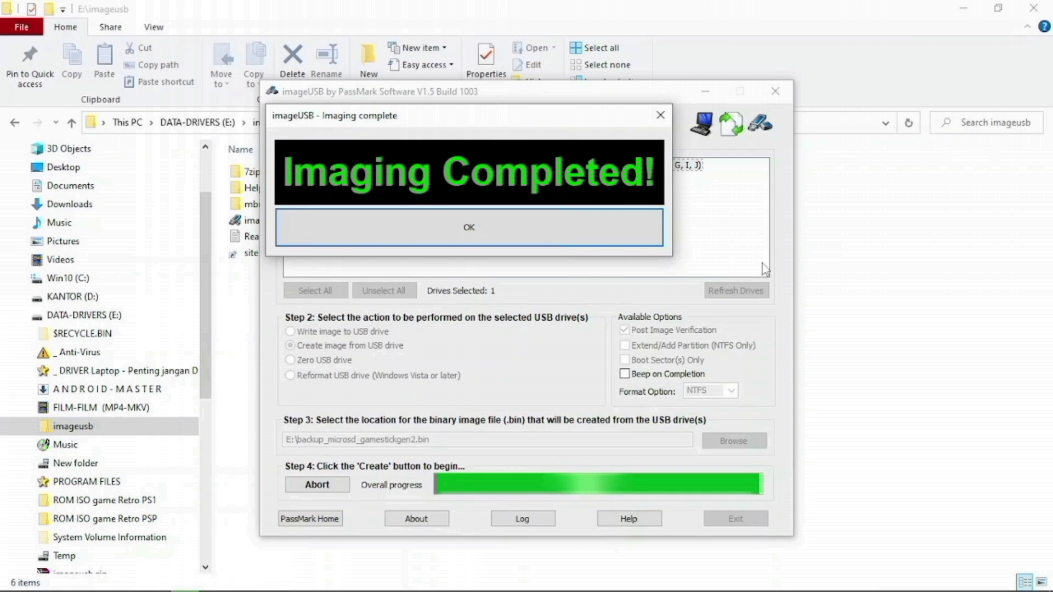
left_click(622, 238)
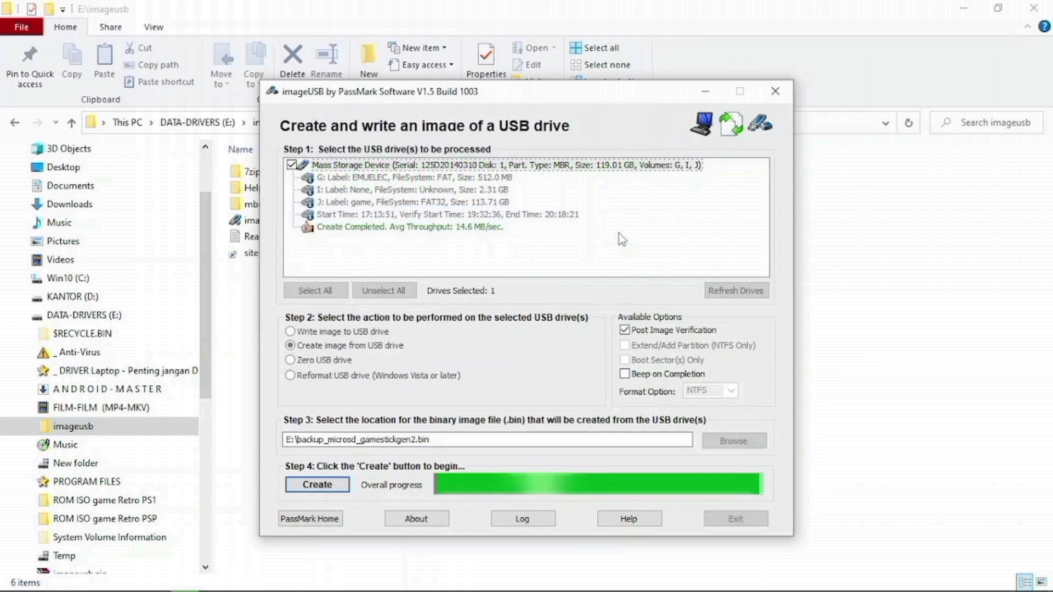
left_click(729, 521)
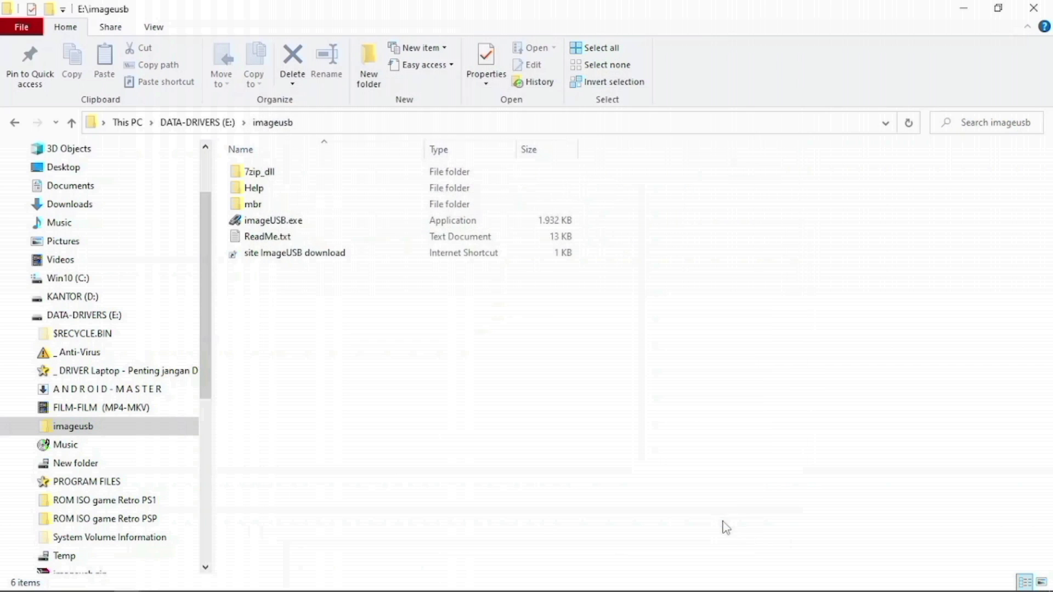
Locate backup_microsd_gamestickgen2.bin on DATA-DRIVERS (E:) and fit the Size column to check its full file size
left_click(102, 317)
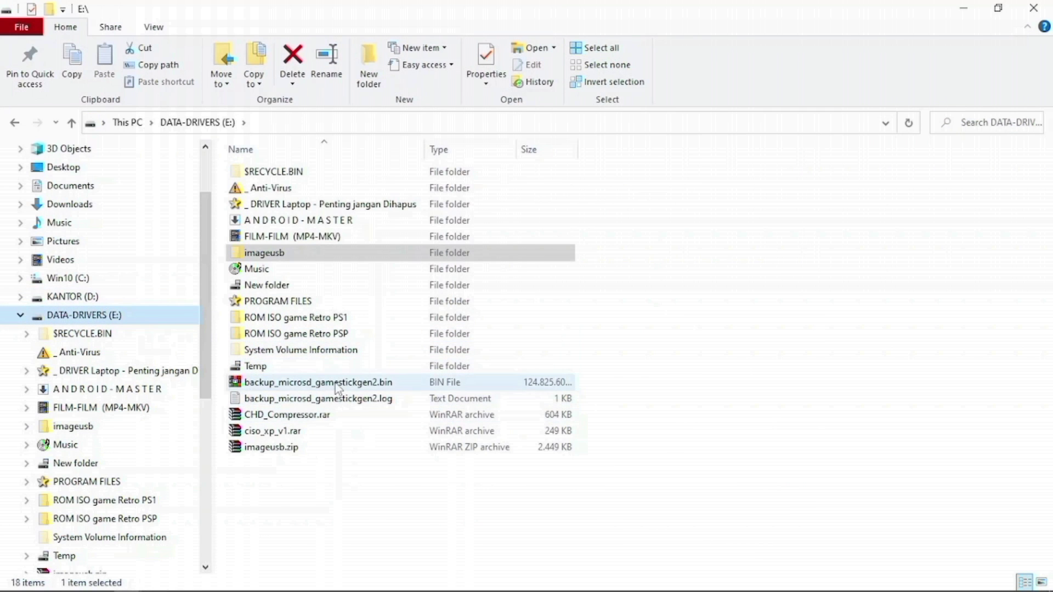
left_click(338, 384)
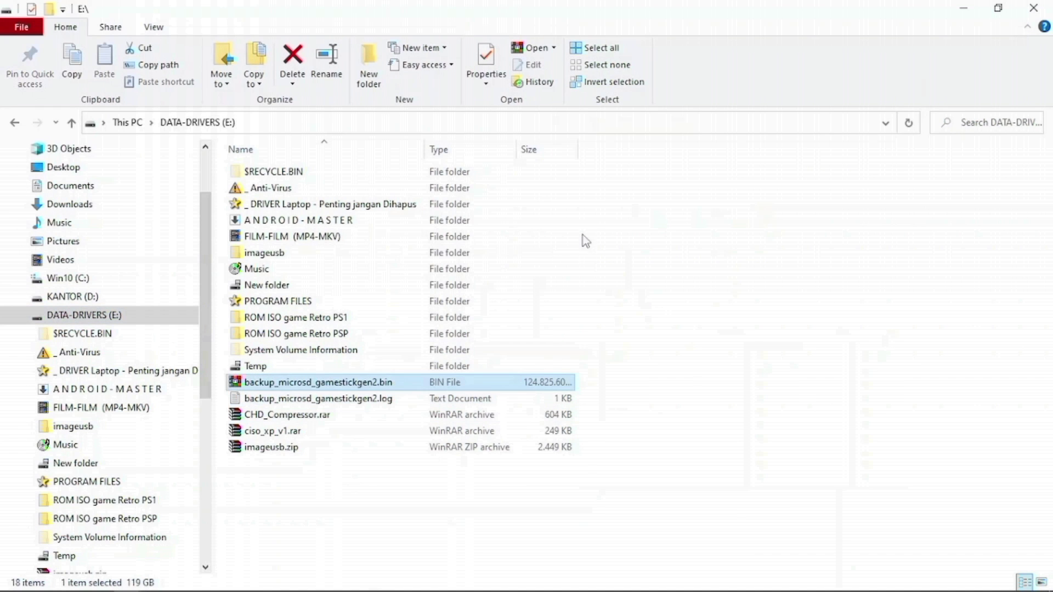
double_click(580, 149)
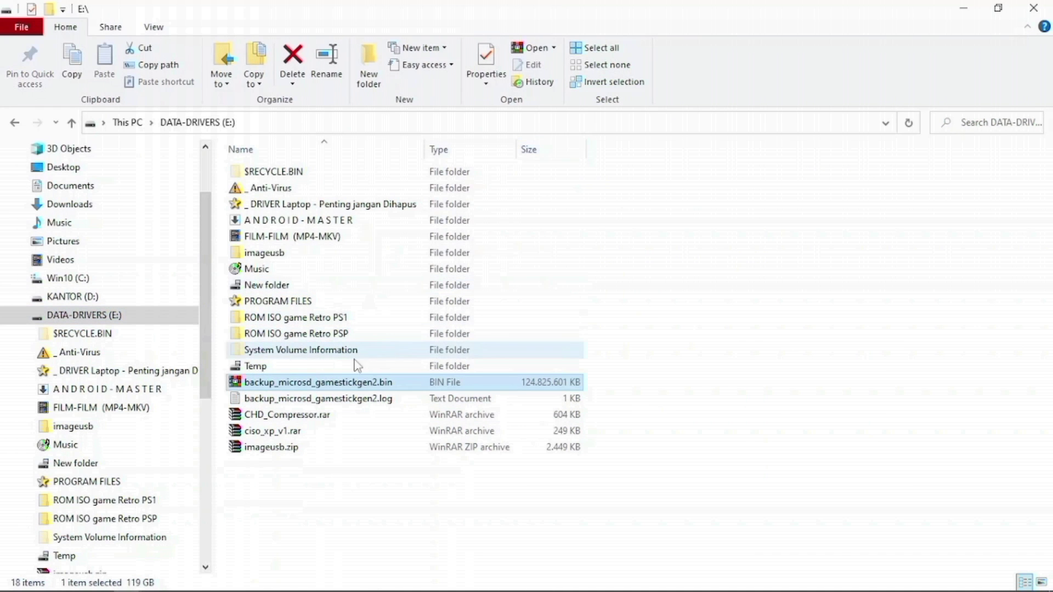
Open backup_microsd_gamestickgen2.log in Notepad beside the file list, review the image details and checksums, and close it
double_click(346, 399)
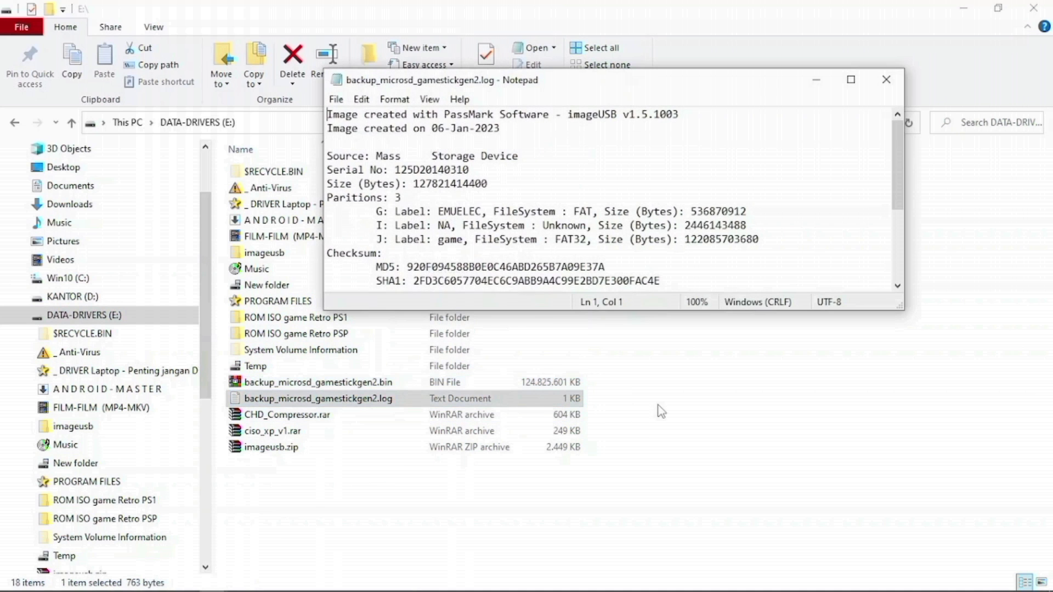
left_click_drag(667, 90, 1051, 88)
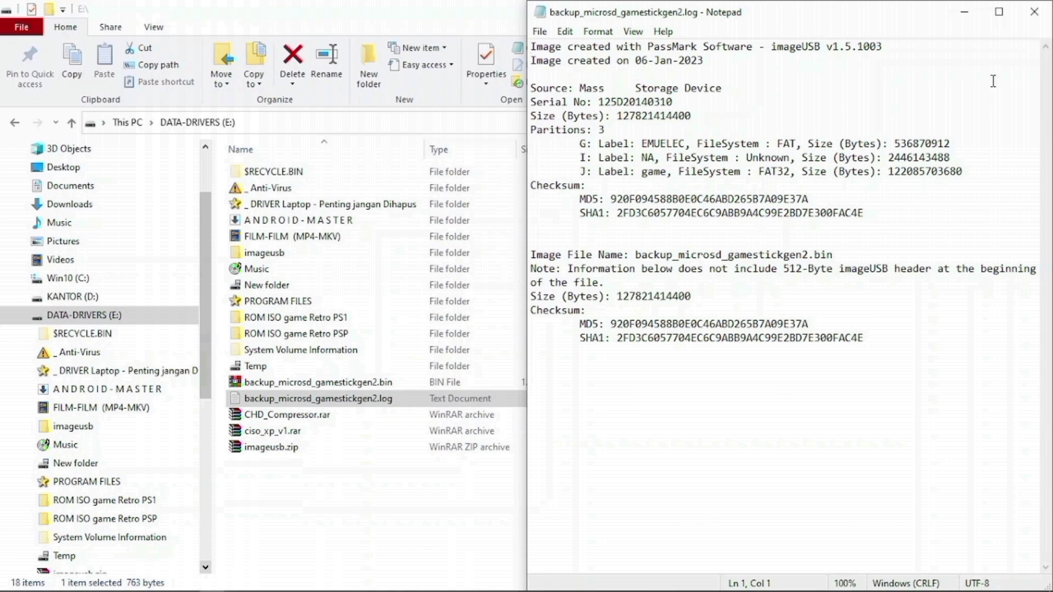
left_click(1034, 11)
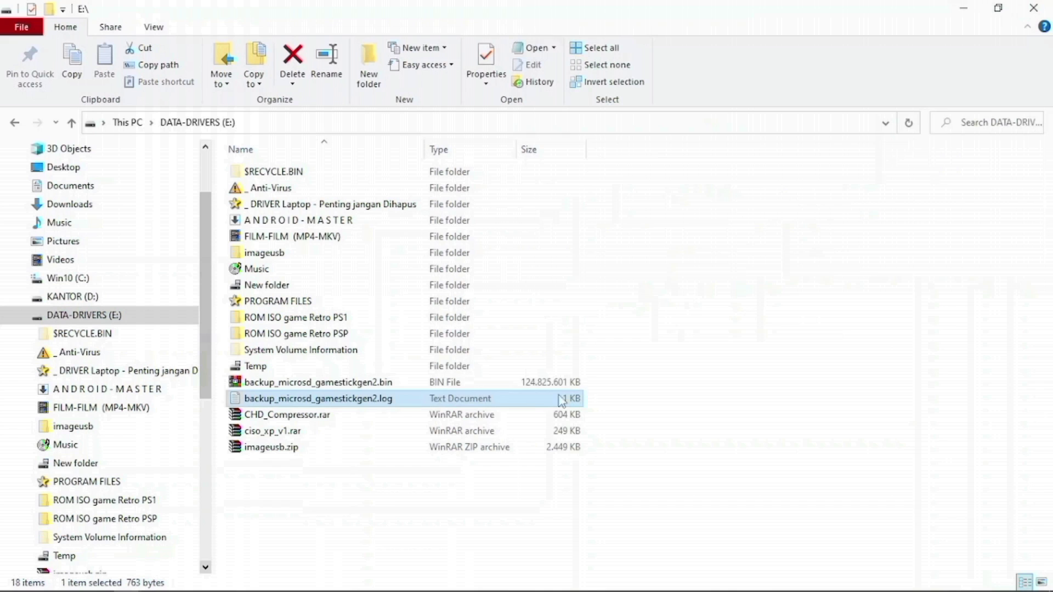
left_click(421, 380)
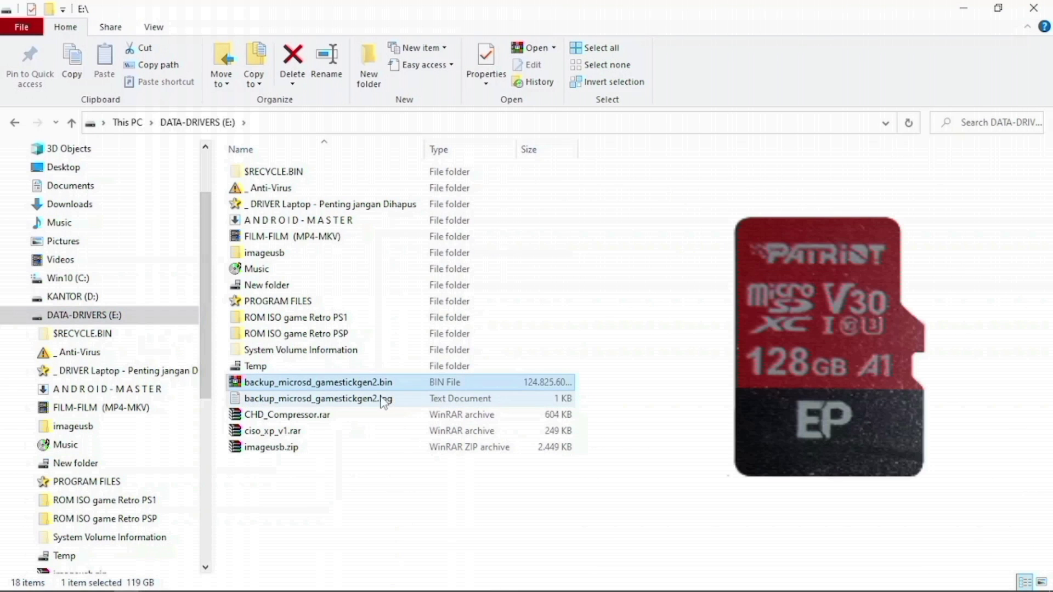
left_click(384, 401)
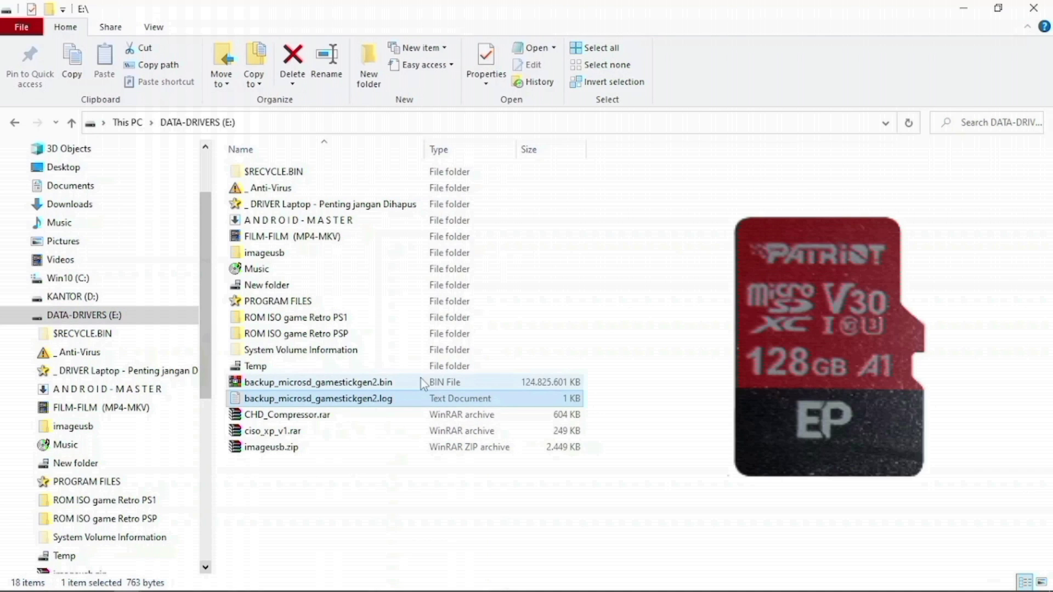
left_click(420, 377)
left_click(399, 397)
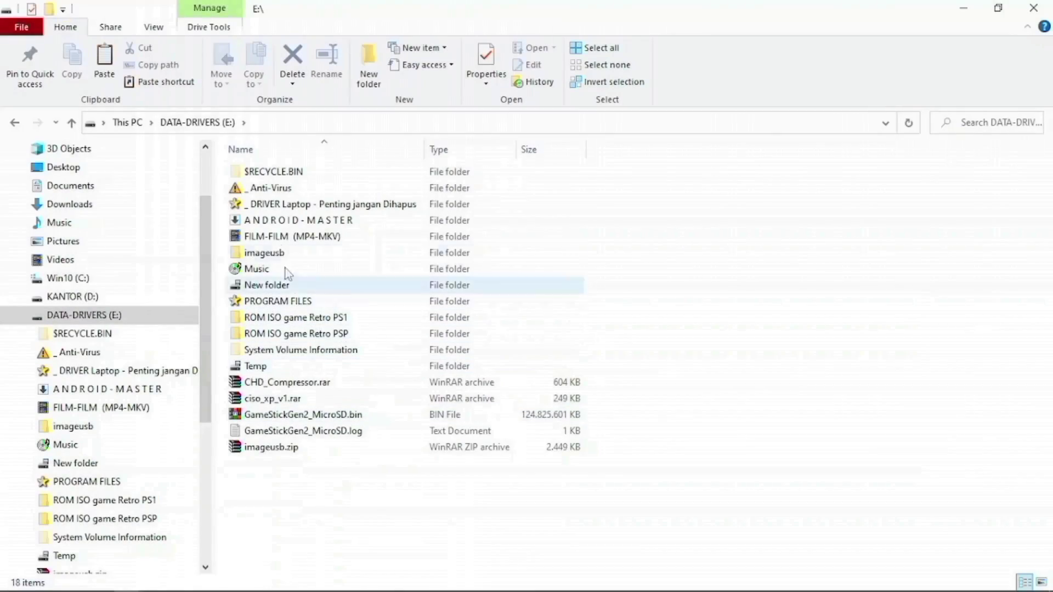
Launch imageUSB.exe again from the imageusb folder and choose Write image to USB drive as the action
double_click(296, 253)
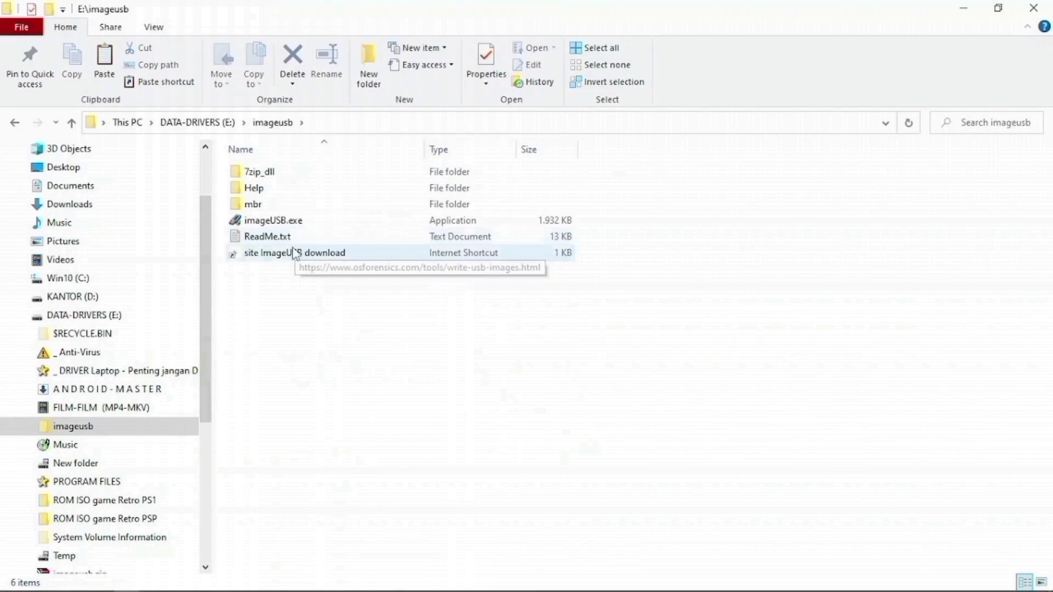
double_click(272, 220)
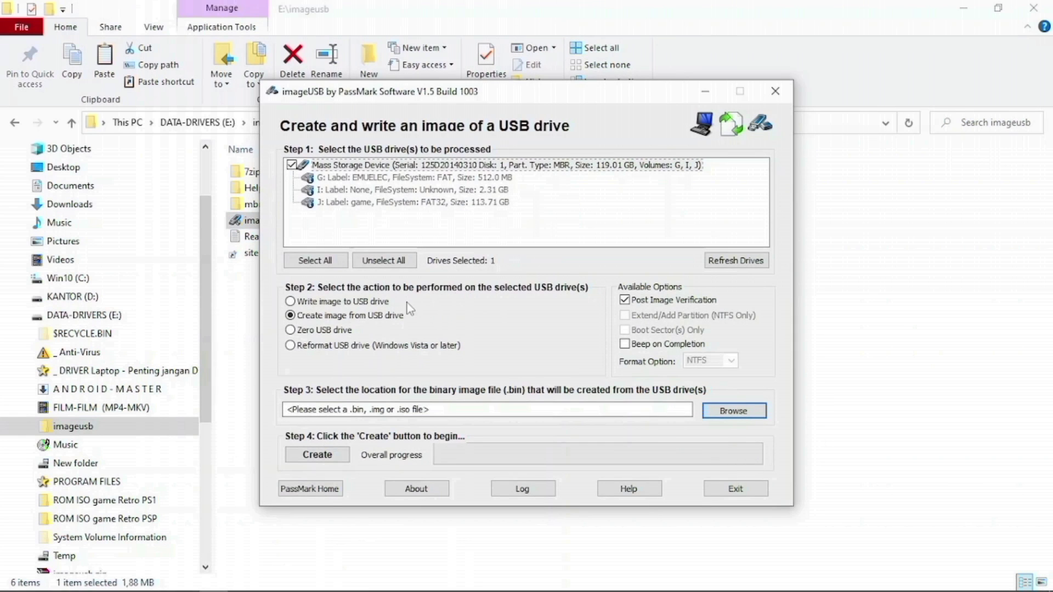
left_click(369, 303)
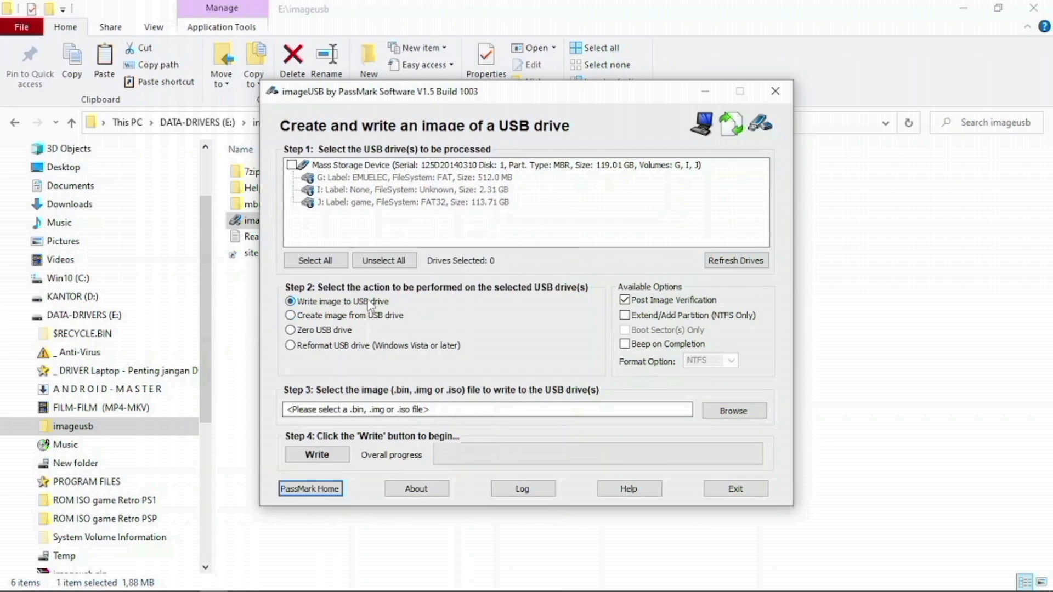
Choose GameStickGen2_MicroSD.bin on DATA-DRIVERS (E:) as the image file to write
left_click(733, 411)
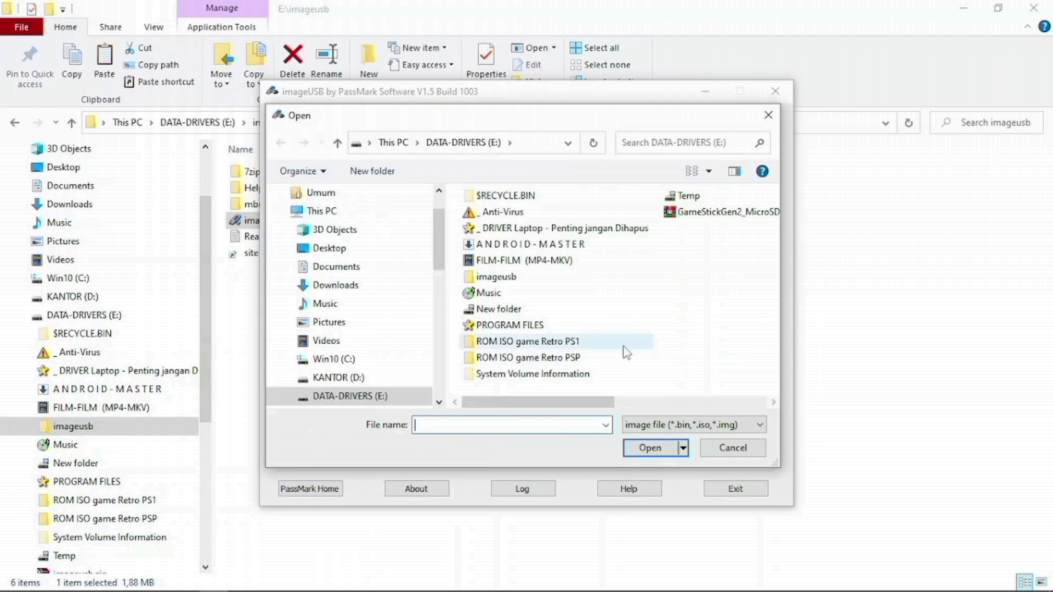
left_click(719, 218)
double_click(559, 212)
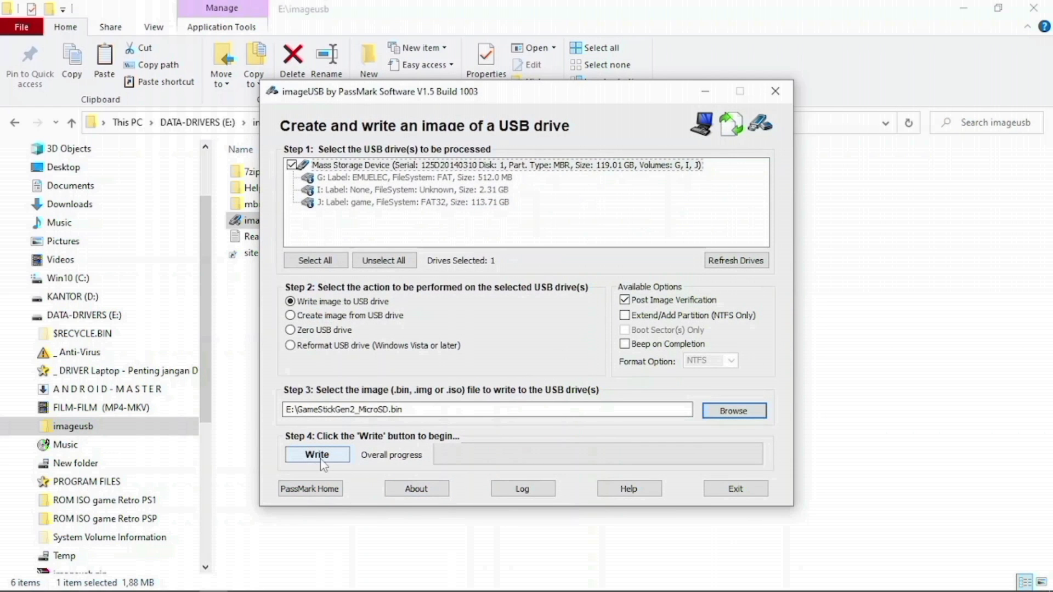
Write GameStickGen2_MicroSD.bin to the selected 119.01 GB mass storage device, confirming the source, the destination and the overwriting of its contents
left_click(321, 458)
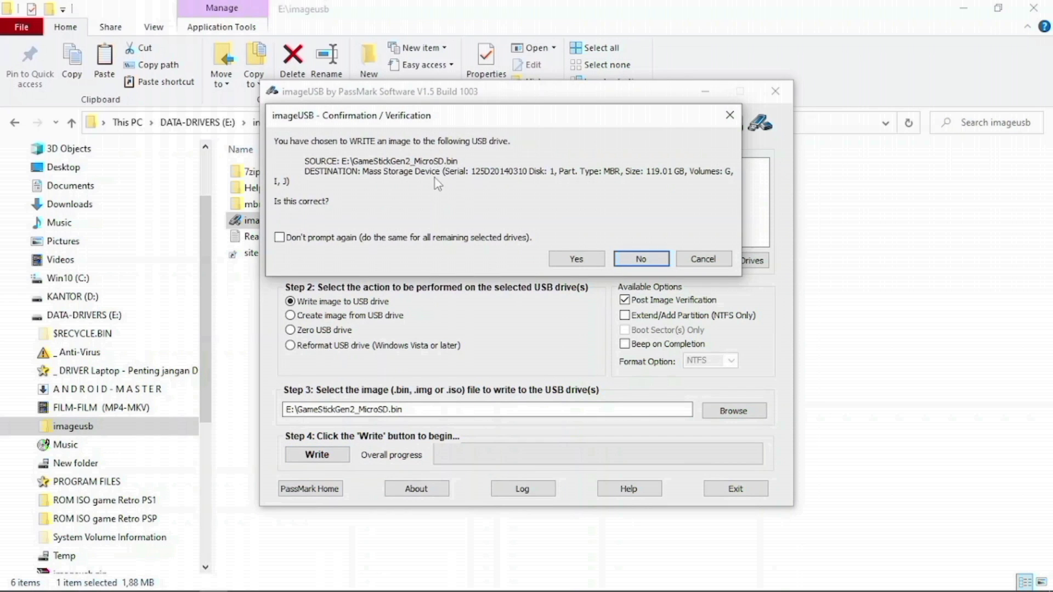
left_click(577, 259)
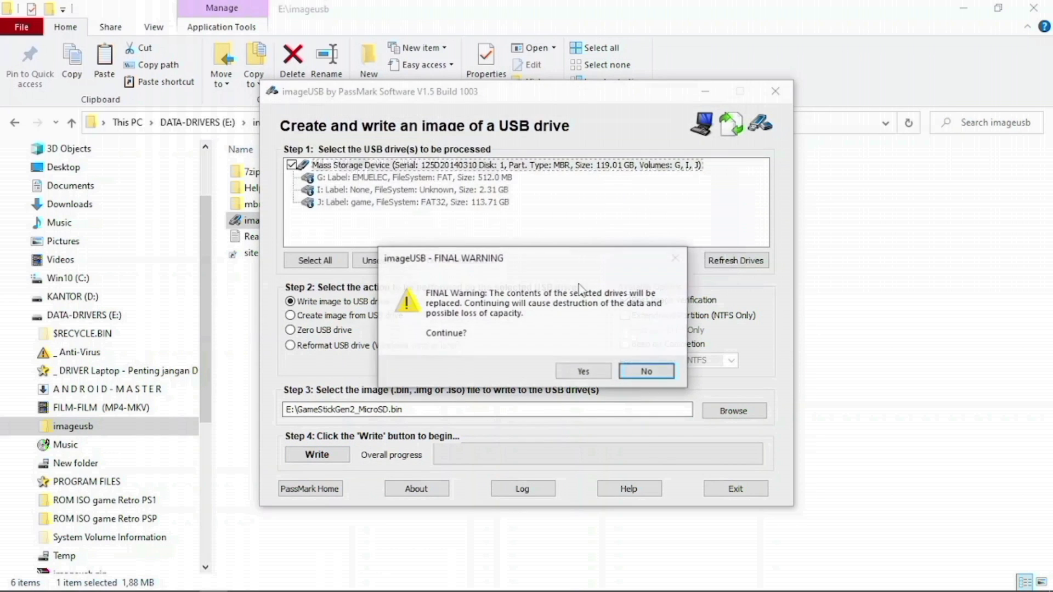
left_click(576, 373)
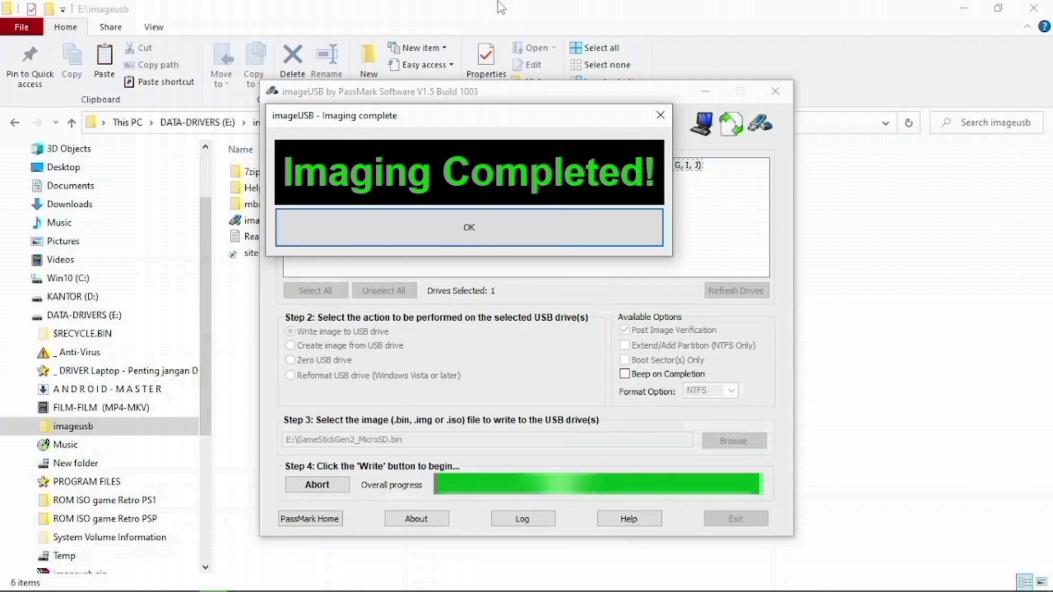
Move the imaging completion message aside to check the drive's write status, dismiss the message and exit imageUSB
left_click_drag(462, 119, 780, 162)
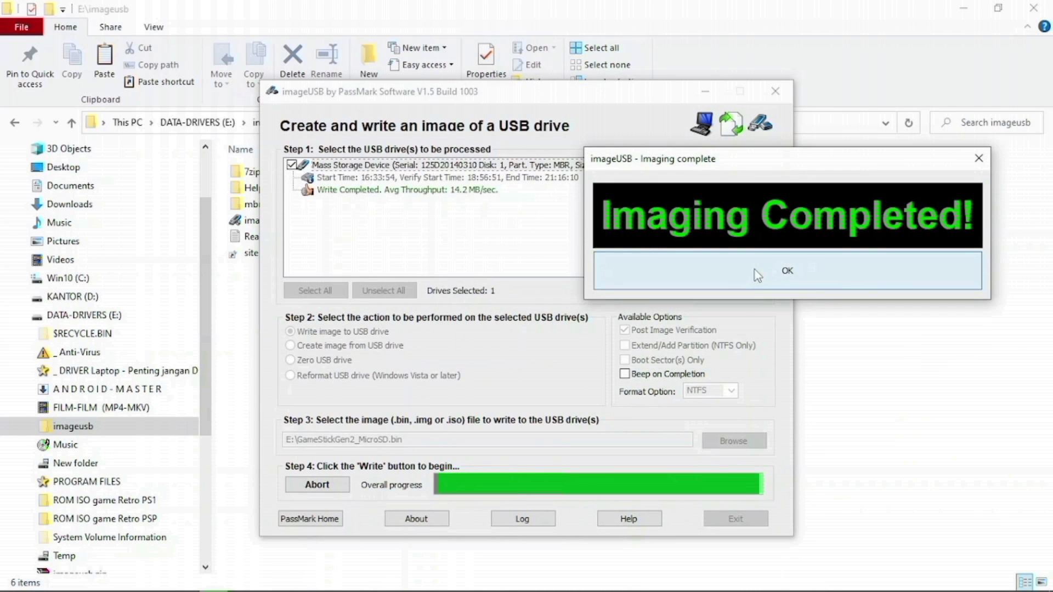
left_click_drag(707, 162, 731, 158)
left_click(722, 259)
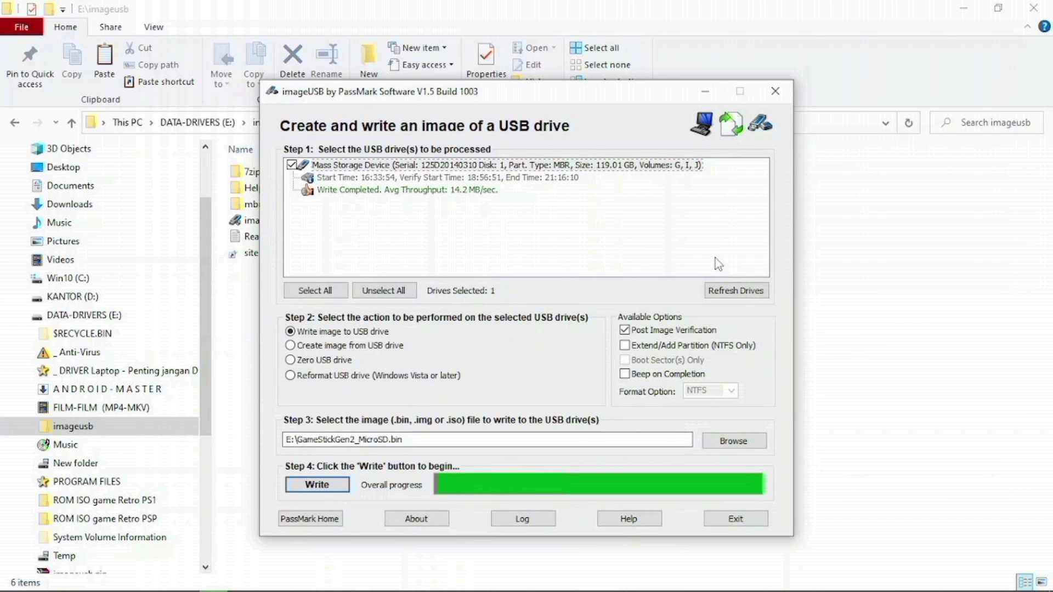
left_click(735, 520)
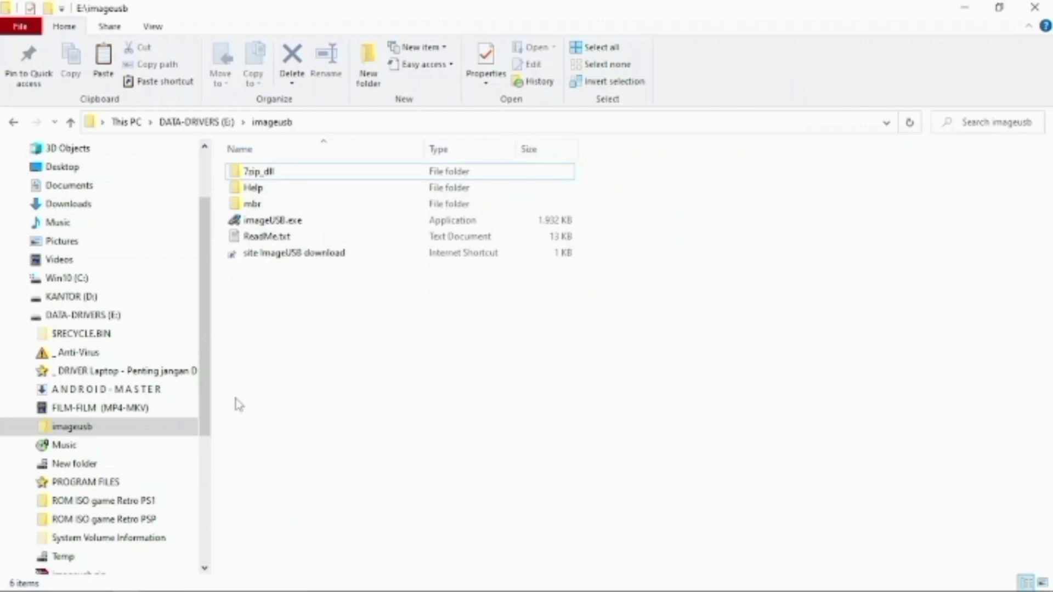
key("alt+Up")
left_click(210, 501)
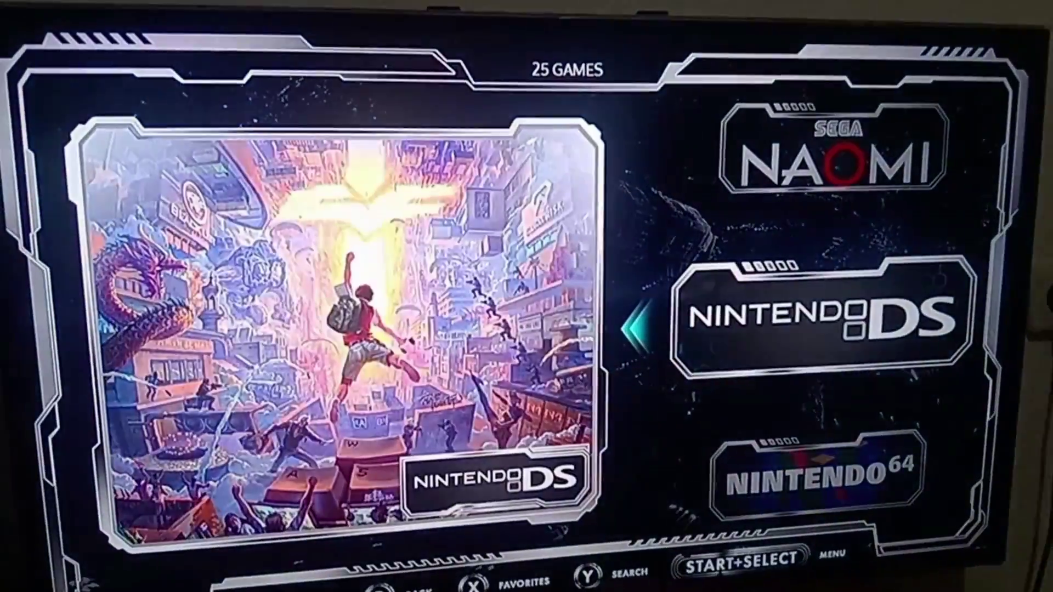
key("Up")
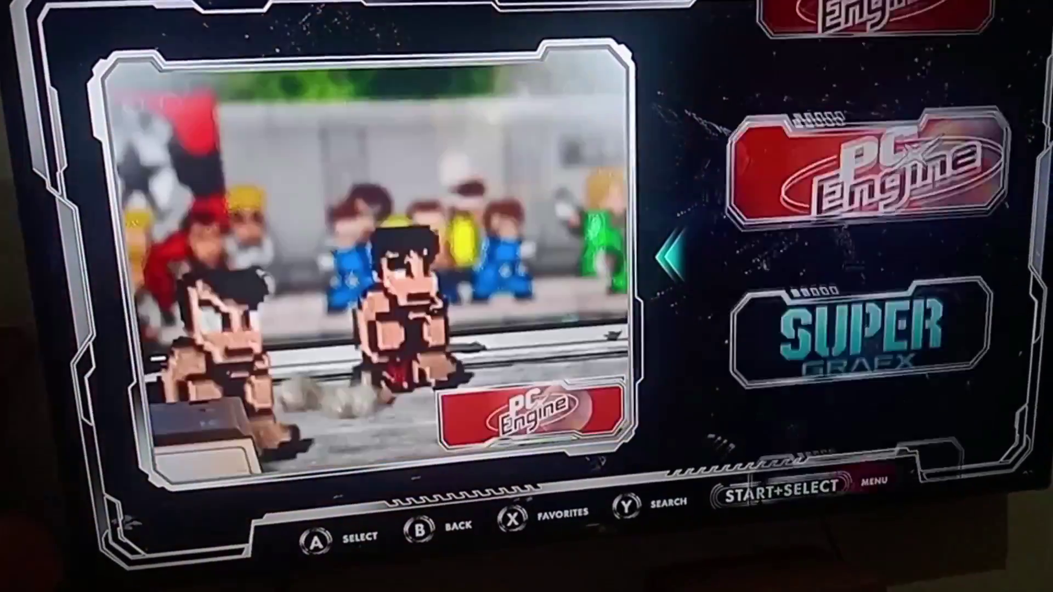
key("Up")
key("Up")
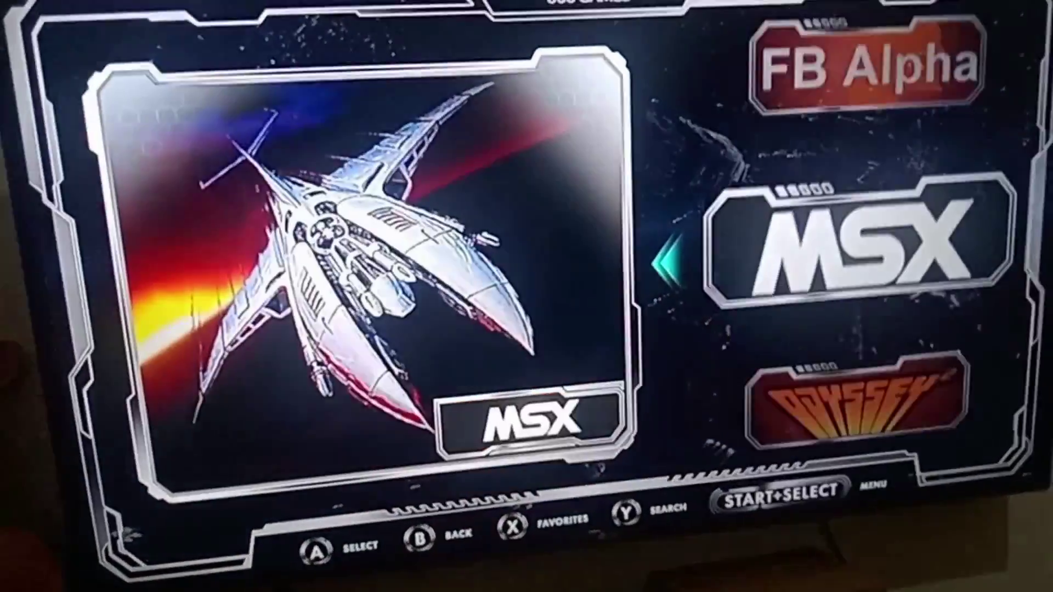
key("Up")
key("Up")
key("Up")
key("Up")
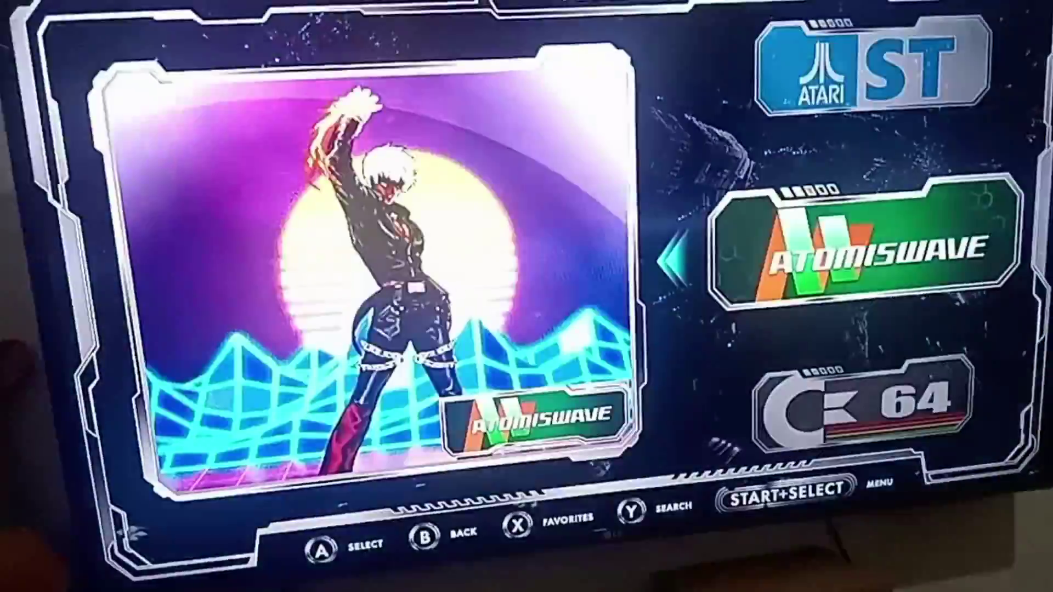
key("Up")
key("Up")
key("Up")
key("Up")
key("Up")
key("Up")
key("Up")
key("Up")
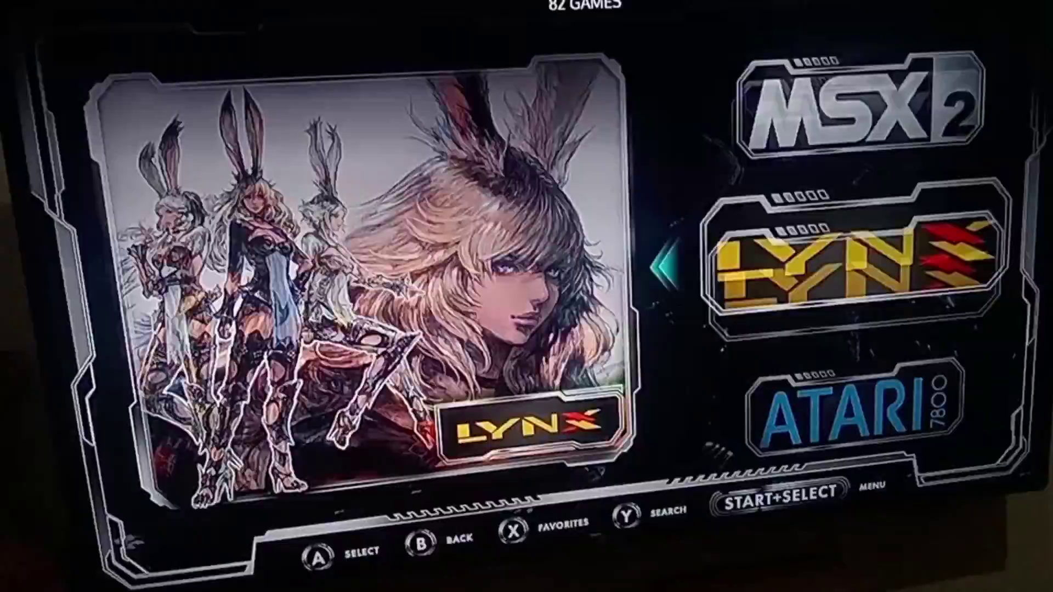
key("Up")
key("Up")
key("Up")
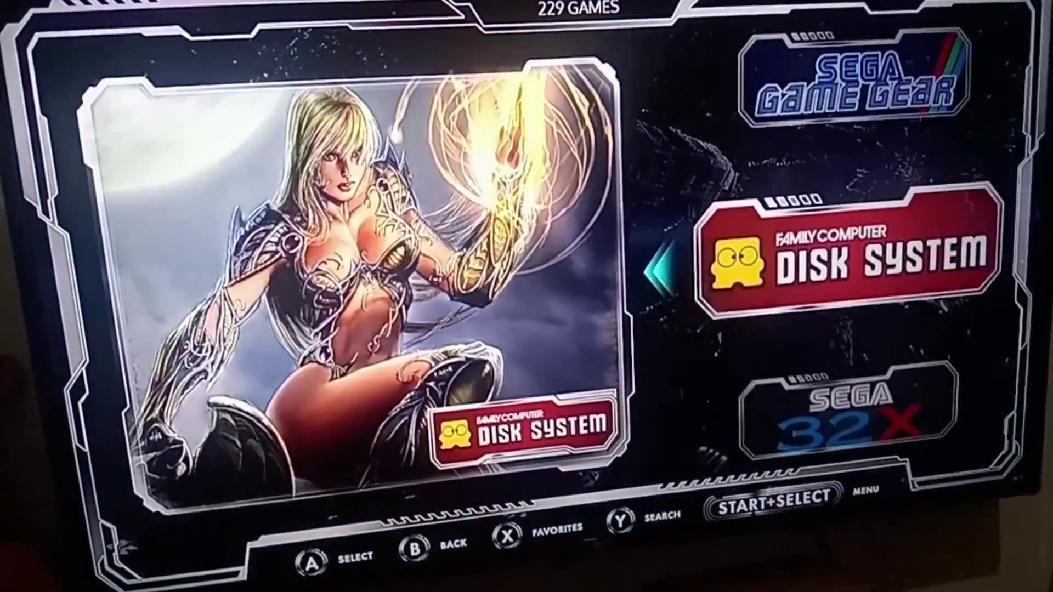
key("Up")
key("Up")
key("Up")
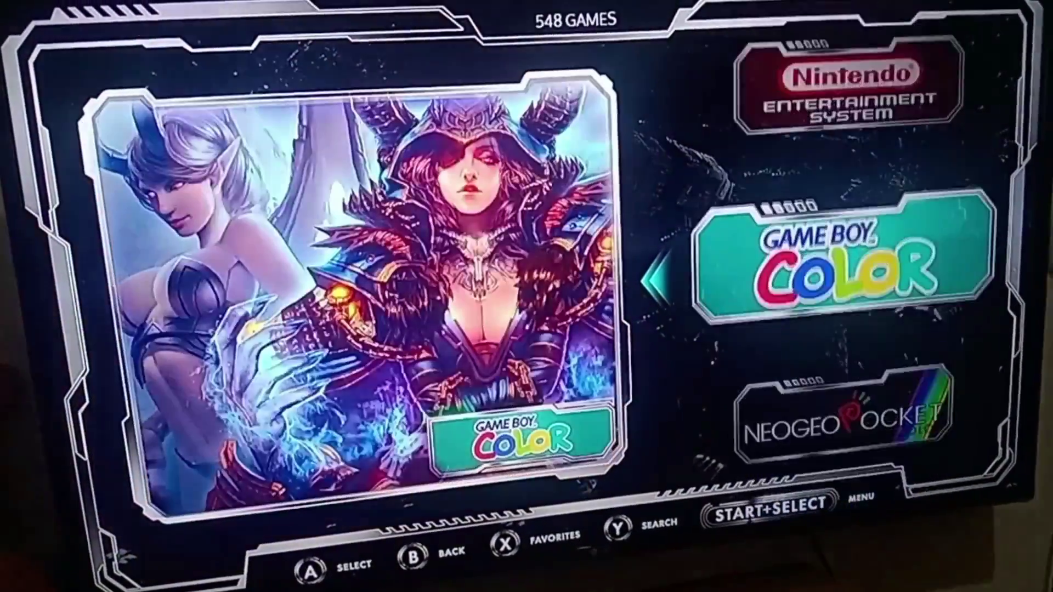
key("Up")
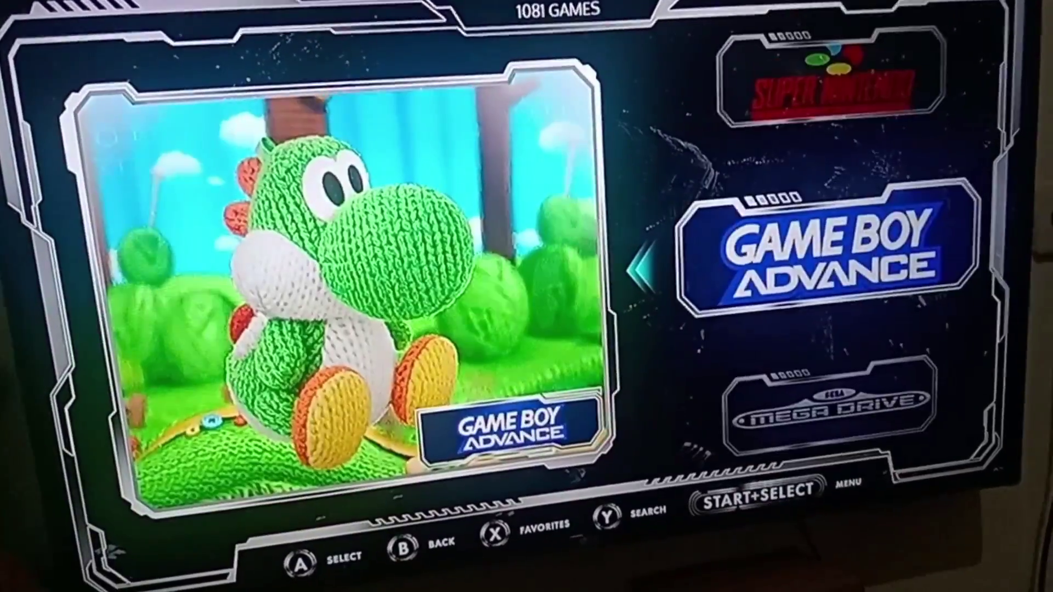